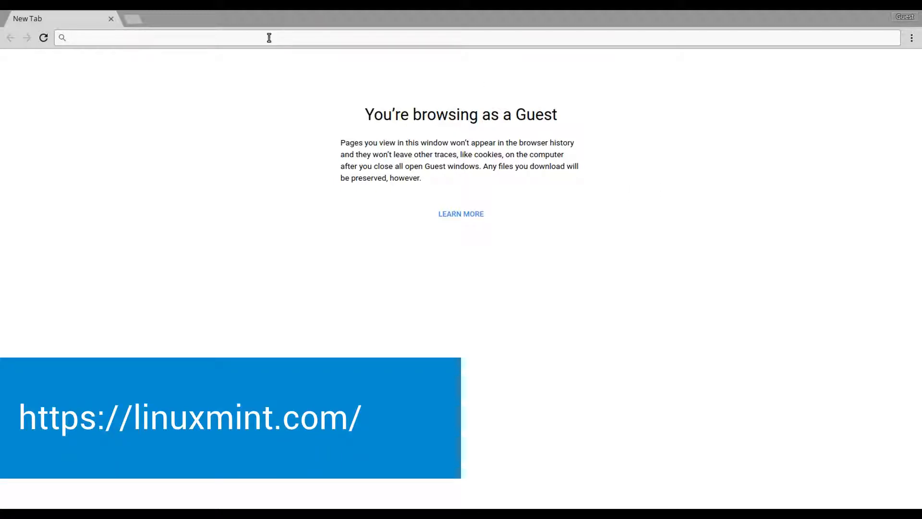
pyautogui.write('https://linuxmint.com/')
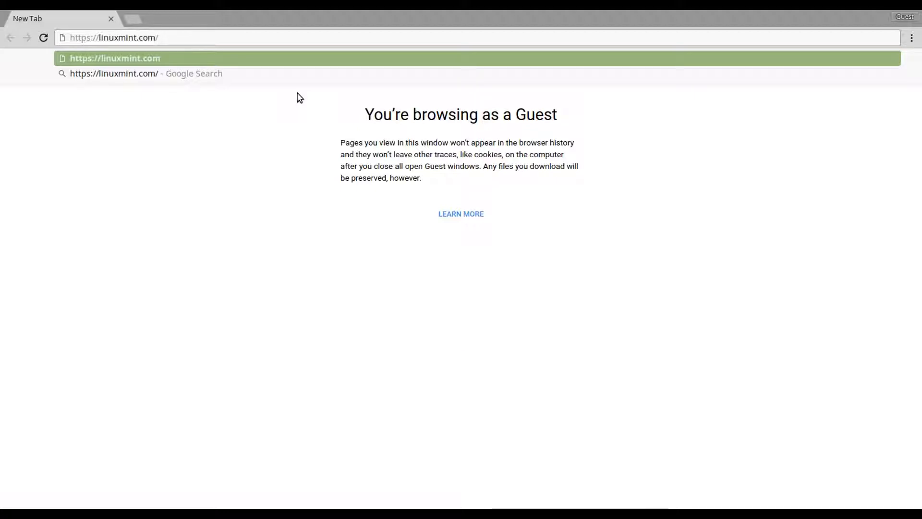
pyautogui.press('Return')
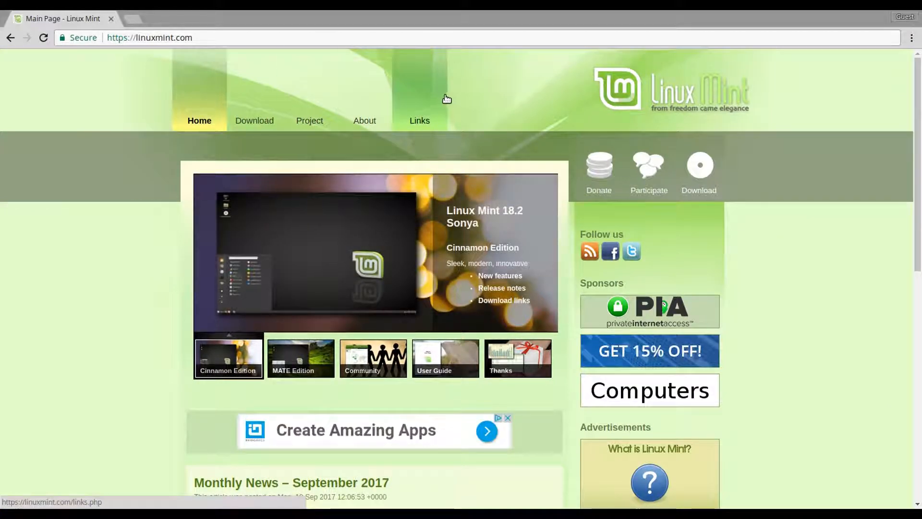
pyautogui.moveTo(275, 97)
pyautogui.click(250, 120)
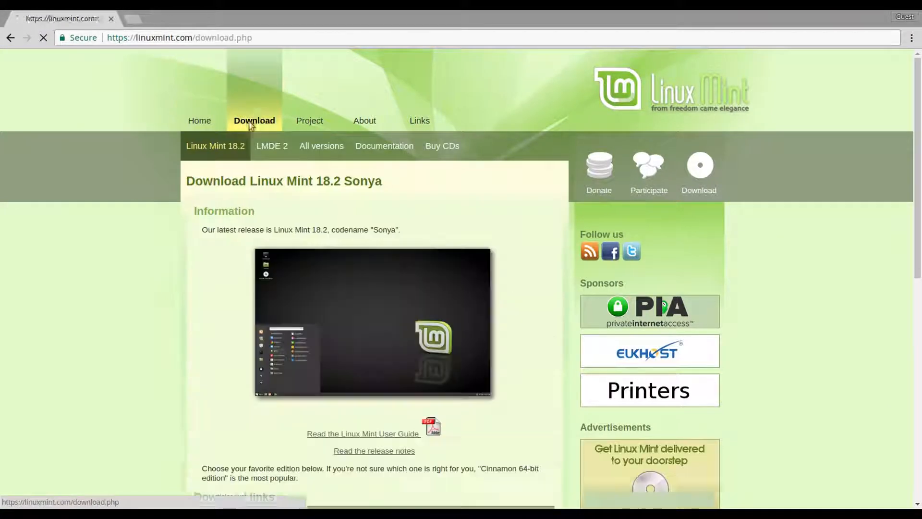
# - Open the download page of the 64-bit MATE edition of Linux Mint 18.2
pyautogui.scroll(-5, 238, 227)
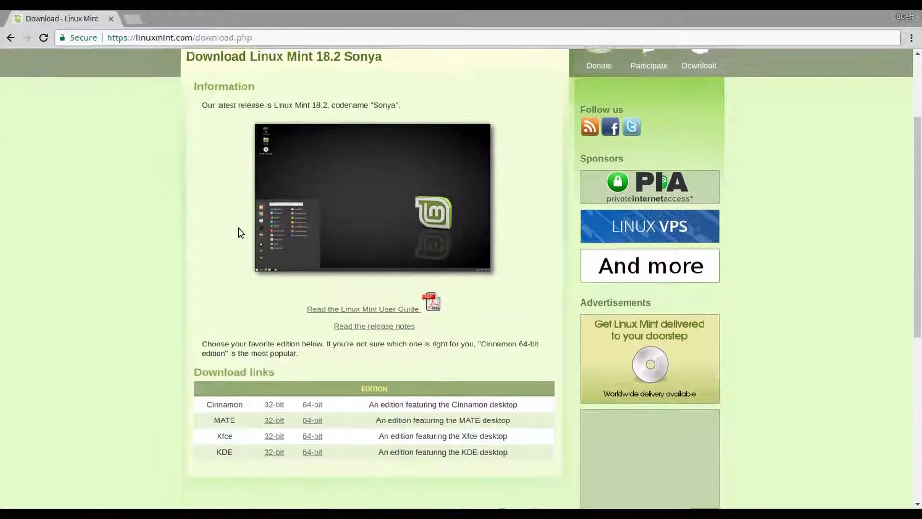
pyautogui.scroll(-1, 239, 228)
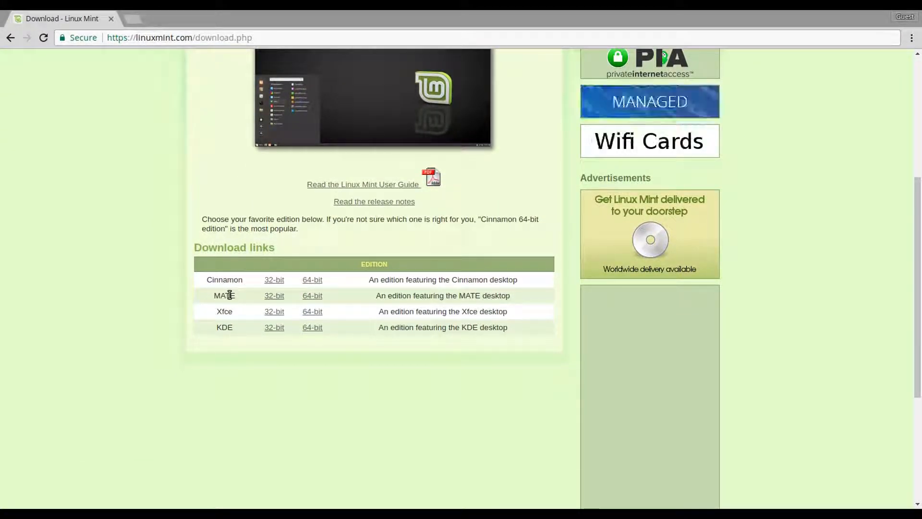
pyautogui.click(313, 295)
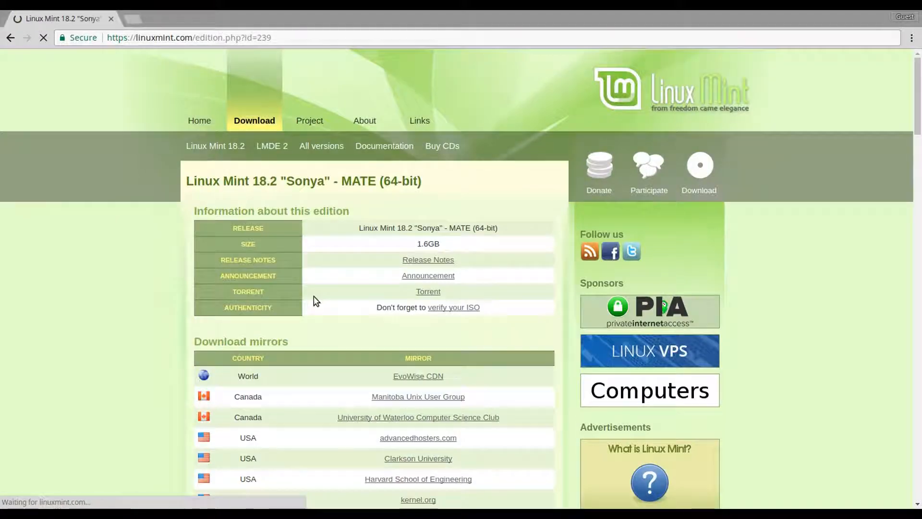
# - Download the Linux Mint 18.2 MATE 64-bit image from the advancedhosters.com mirror in the USA
pyautogui.scroll(-1, 313, 296)
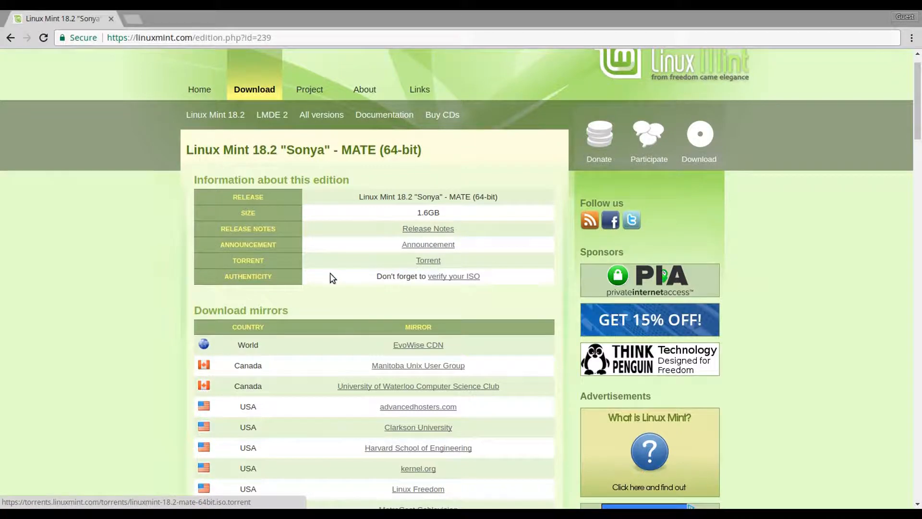
pyautogui.scroll(-2, 333, 274)
pyautogui.scroll(-1, 405, 345)
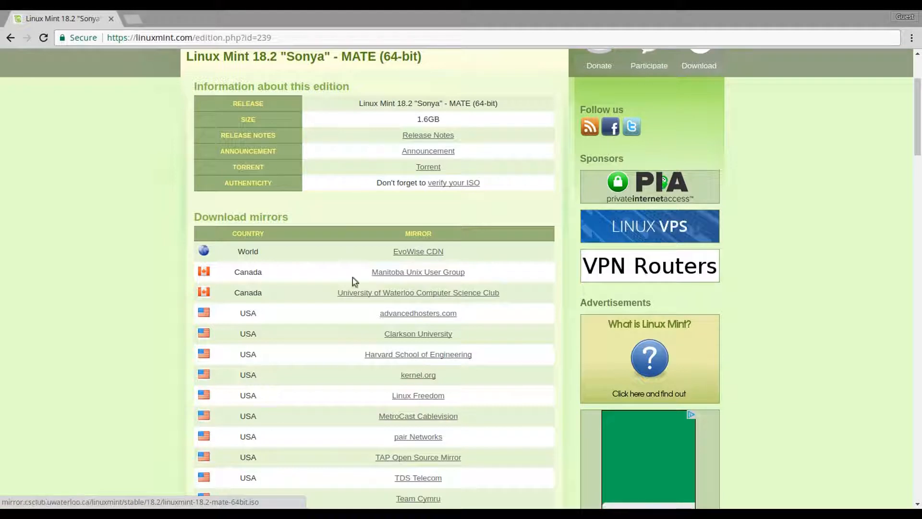
pyautogui.click(408, 316)
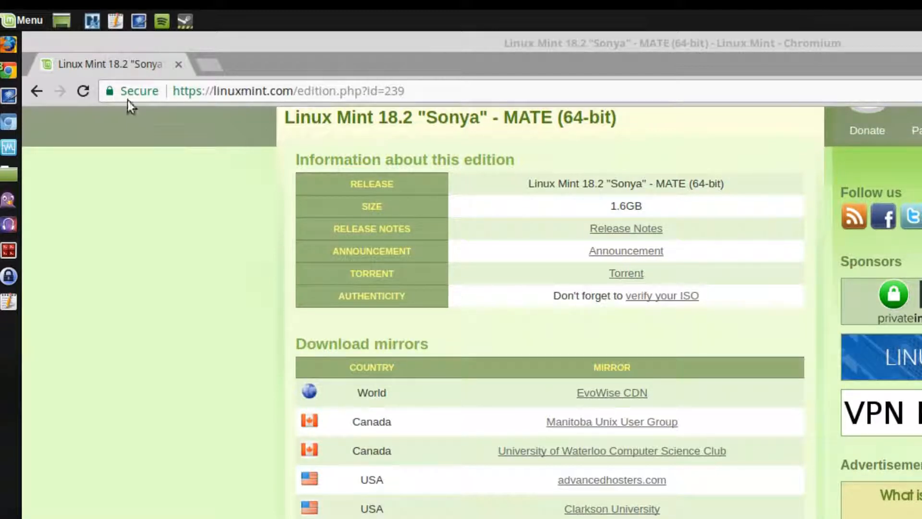
# - Search the installed applications for "usb" and launch USB Image Writer
pyautogui.click(27, 25)
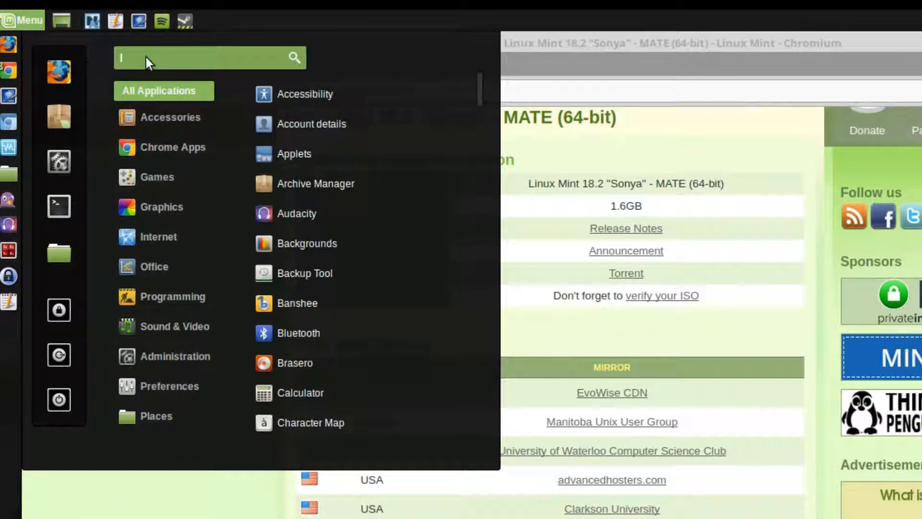
pyautogui.write('usb')
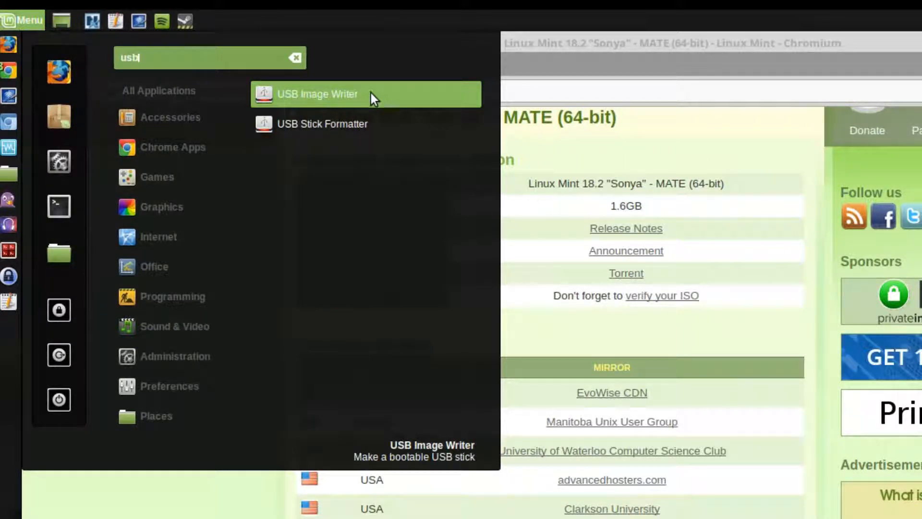
pyautogui.click(359, 96)
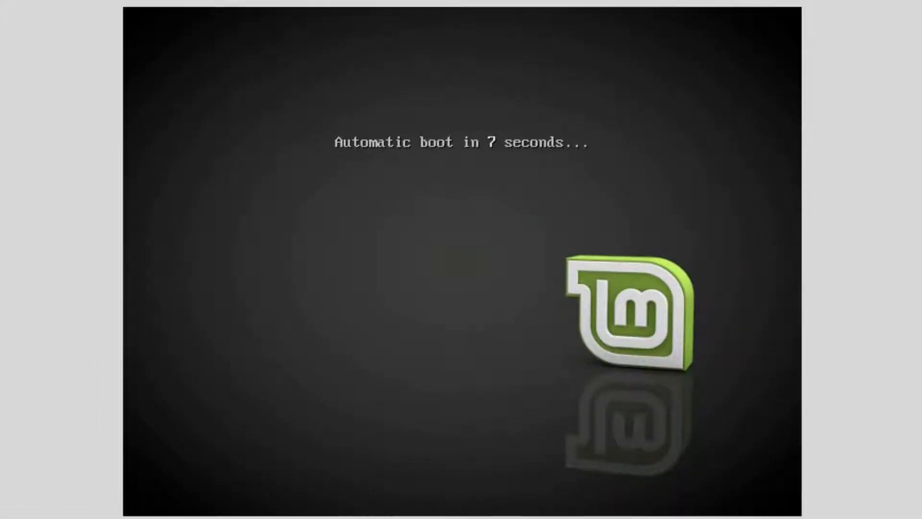
# - Boot the live system with Start Linux Mint and launch the Linux Mint installer from the desktop
pyautogui.press('space')
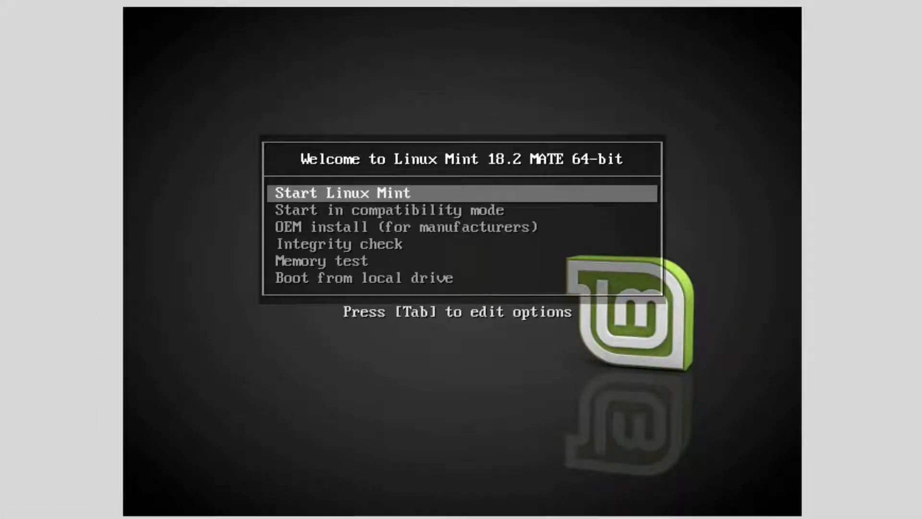
pyautogui.press('Return')
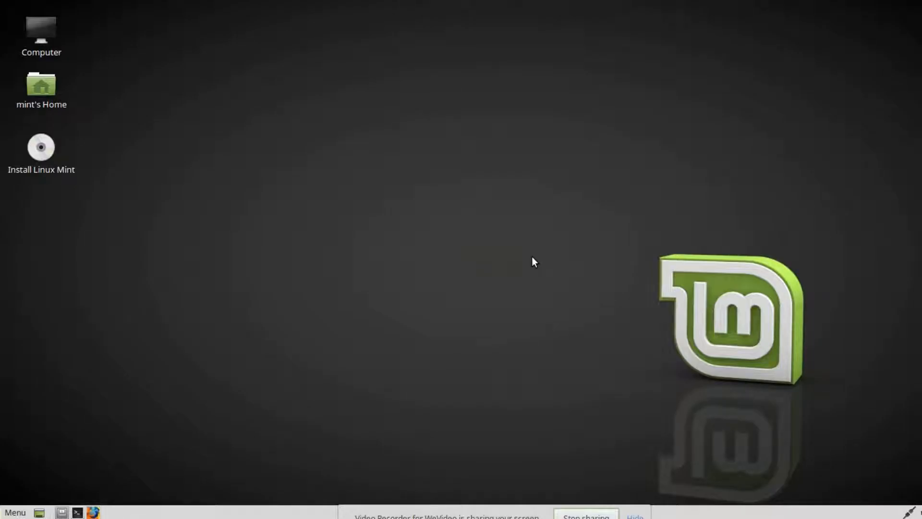
pyautogui.click(46, 150)
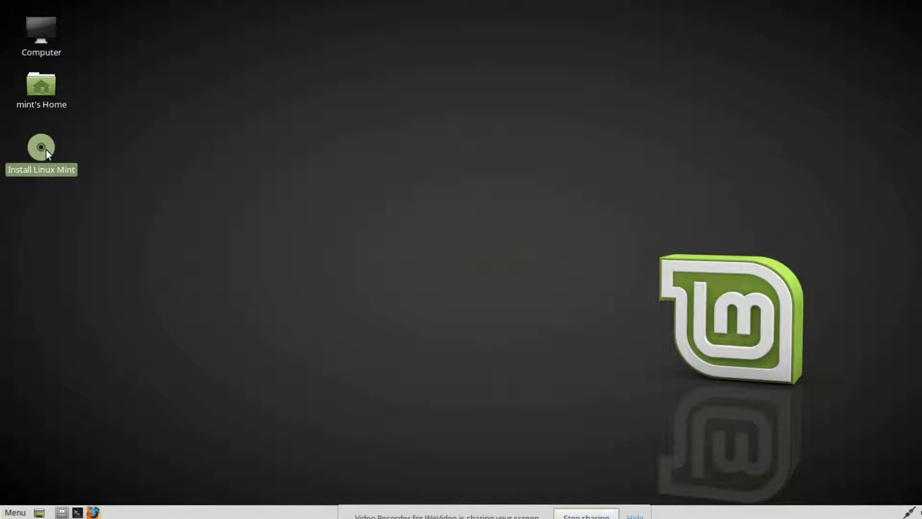
pyautogui.doubleClick(46, 150)
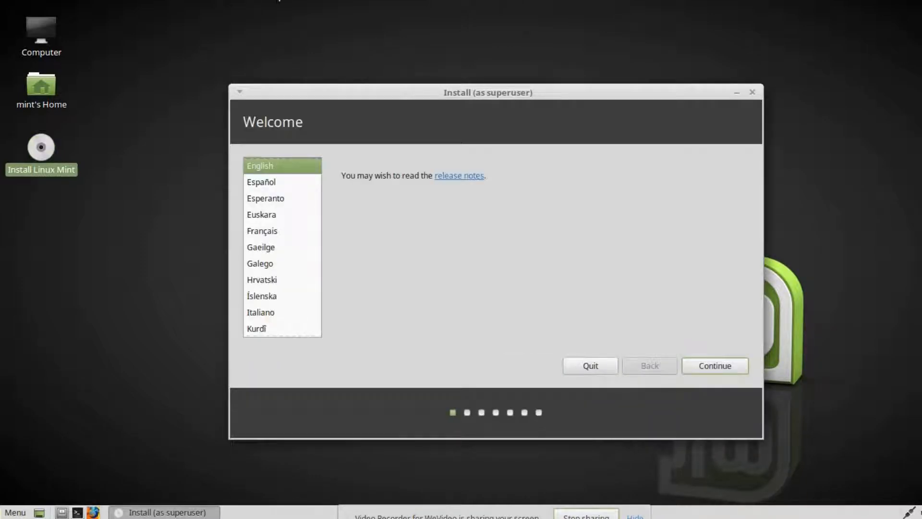
# - Set the installation language to Français and accept installing the third-party software for graphics, Wi-Fi, Flash and MP3
pyautogui.click(265, 233)
pyautogui.click(699, 366)
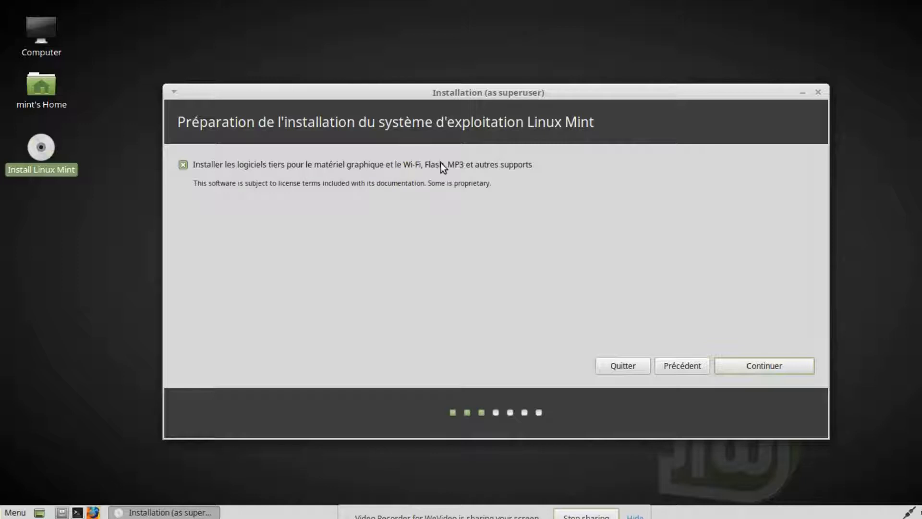
pyautogui.click(765, 367)
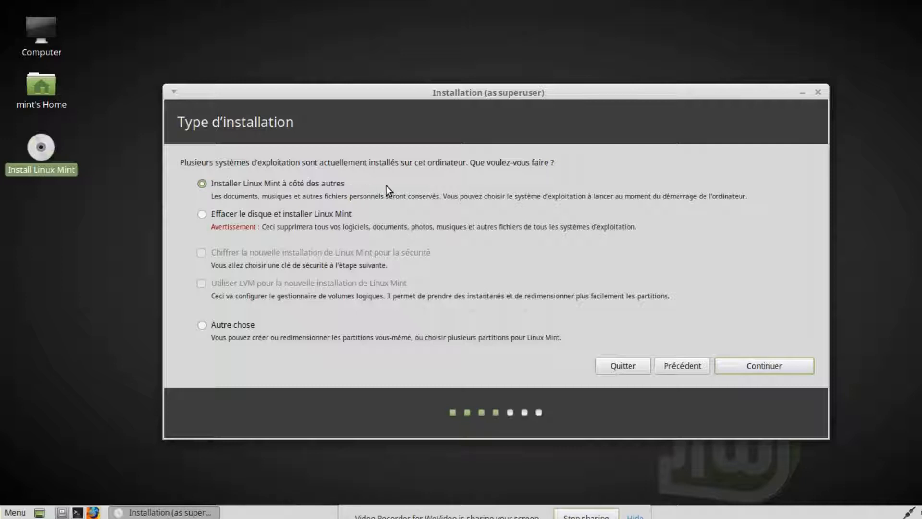
# - Install Linux Mint alongside the other systems with the proposed disk allocation, and confirm writing the partition changes to disk
pyautogui.click(736, 364)
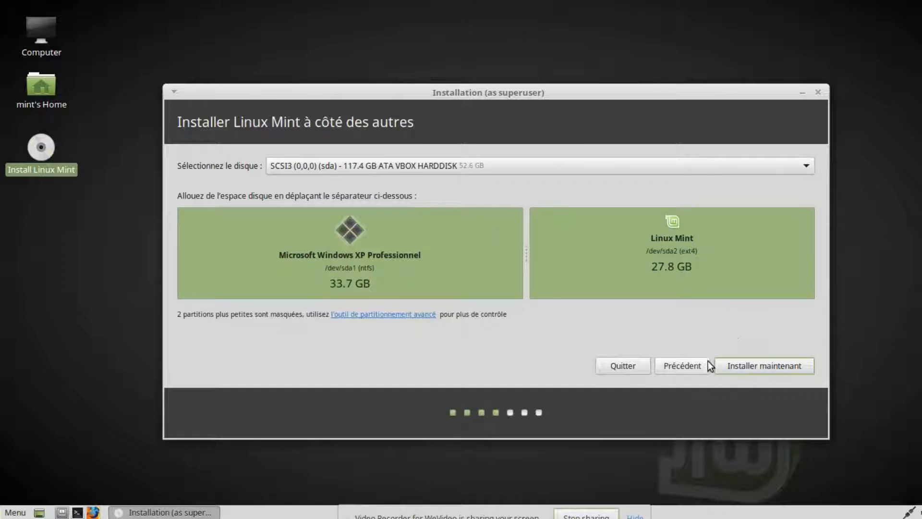
pyautogui.click(750, 368)
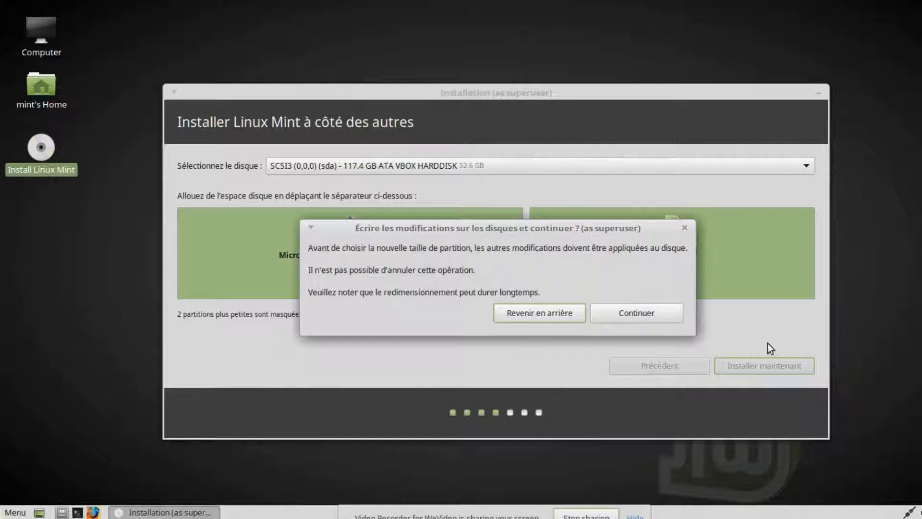
pyautogui.click(649, 317)
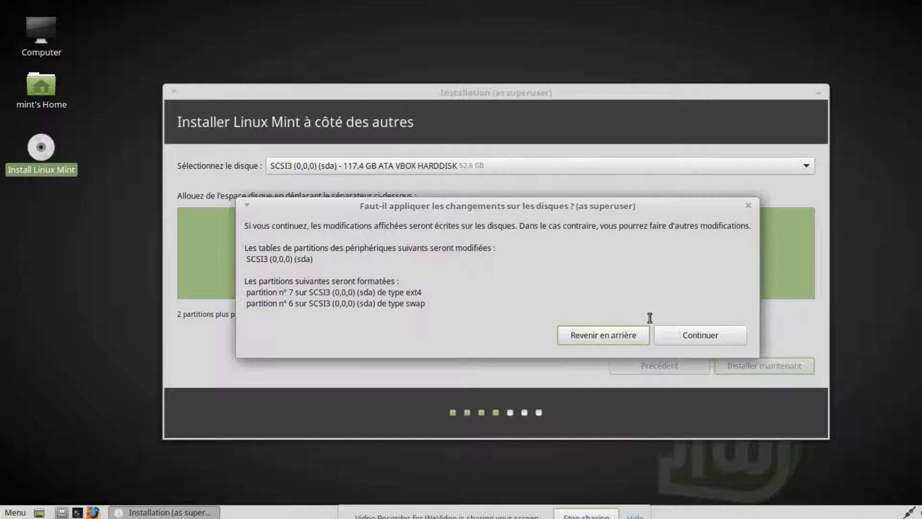
pyautogui.click(723, 335)
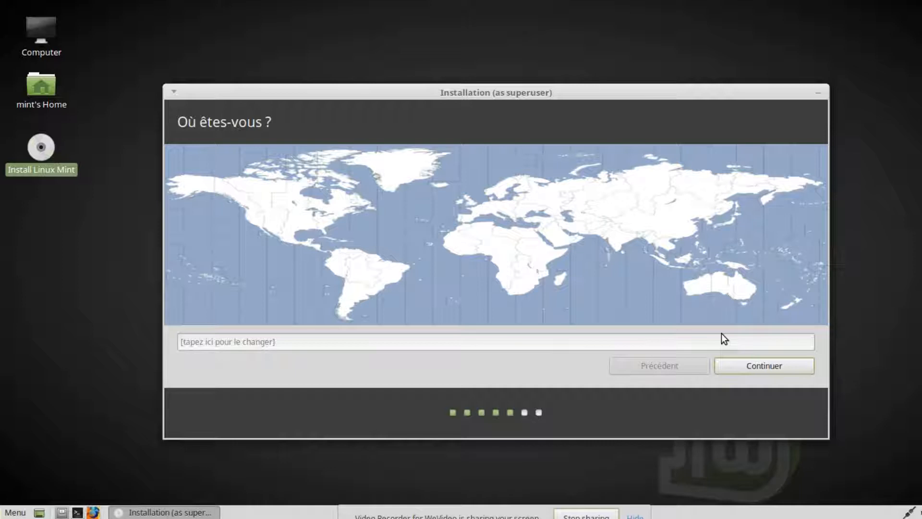
# - Set the time zone to Toronto and accept the Français (Canada) keyboard layout
pyautogui.click(337, 210)
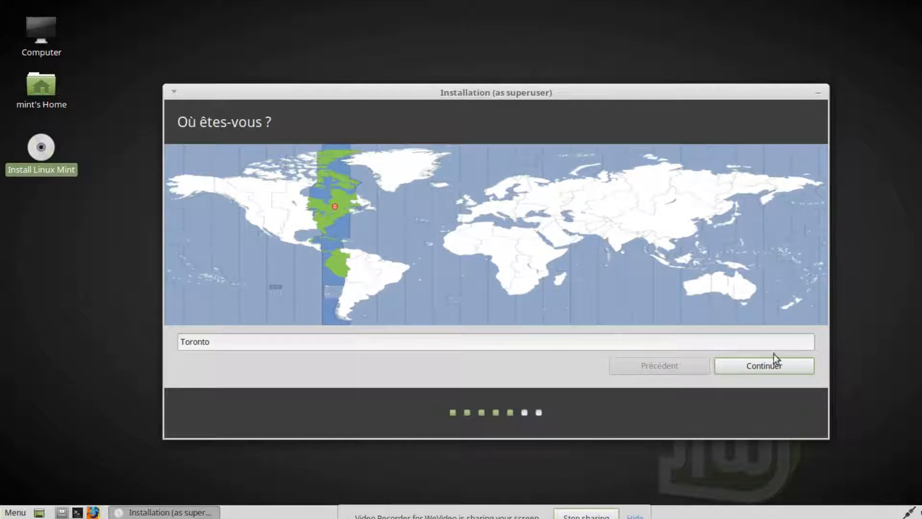
pyautogui.click(774, 367)
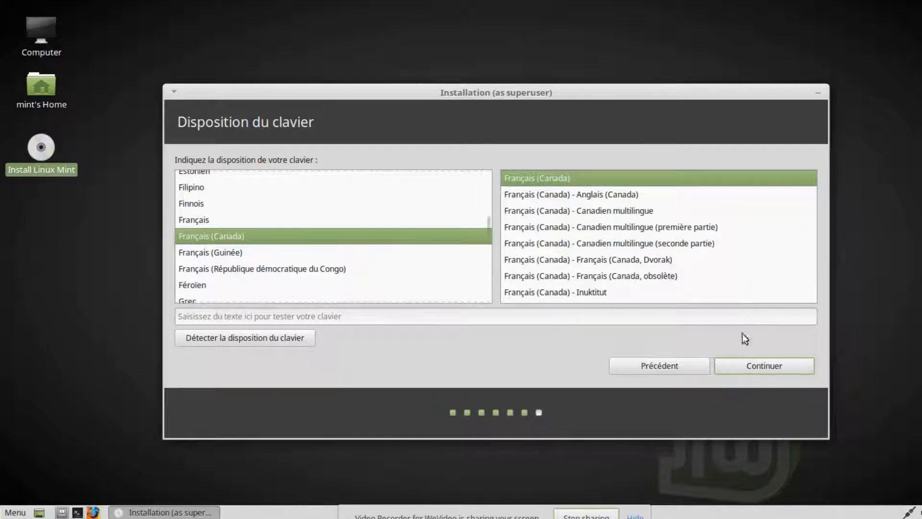
pyautogui.click(757, 369)
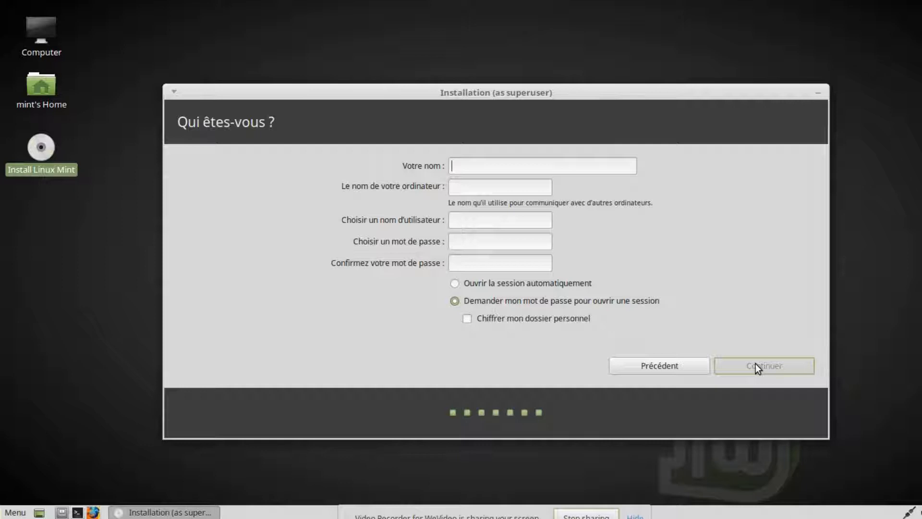
# - Enter the user's first name and set the computer name to "ordi-" followed by that name
pyautogui.write('ben')
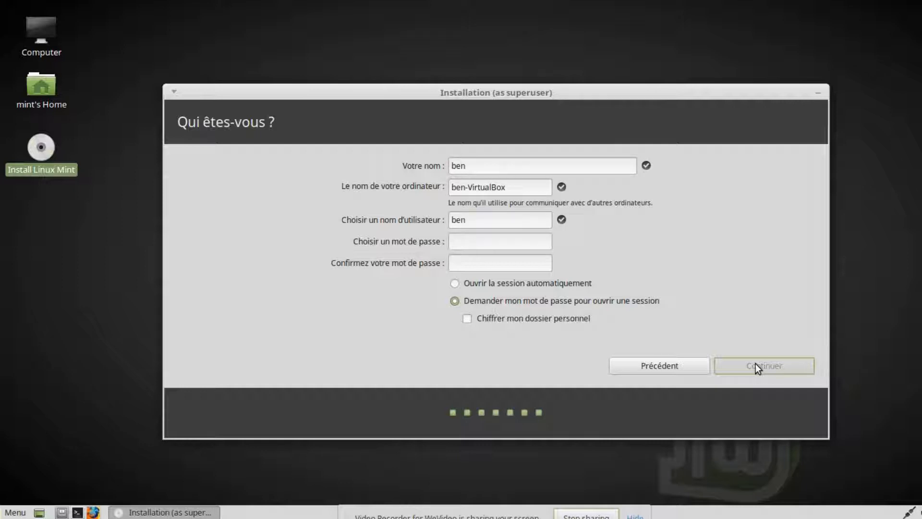
pyautogui.moveTo(507, 187); pyautogui.dragTo(425, 184)
pyautogui.press('BackSpace')
pyautogui.write('ordi-ben')
# - Enter and confirm the account password, keep the password required at login, and continue the installation
pyautogui.click(463, 242)
pyautogui.write('************')
pyautogui.press('Tab')
pyautogui.write('************')
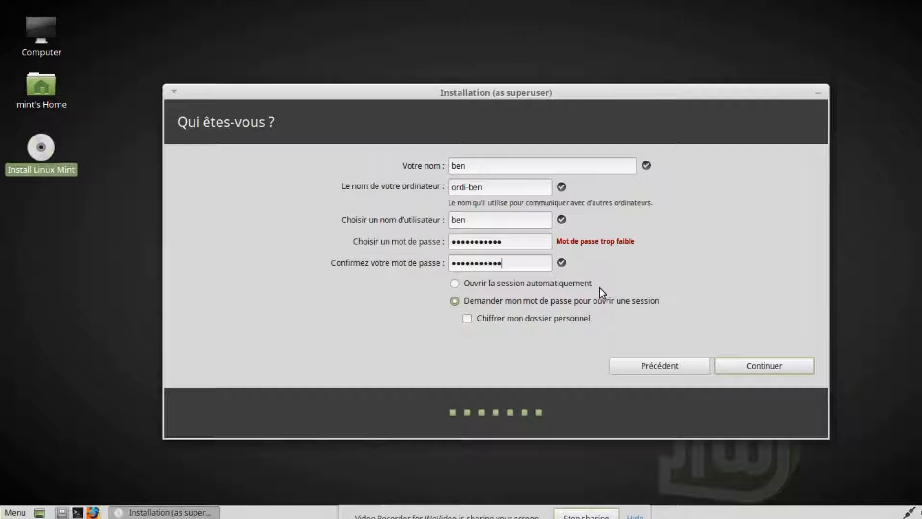
pyautogui.click(751, 368)
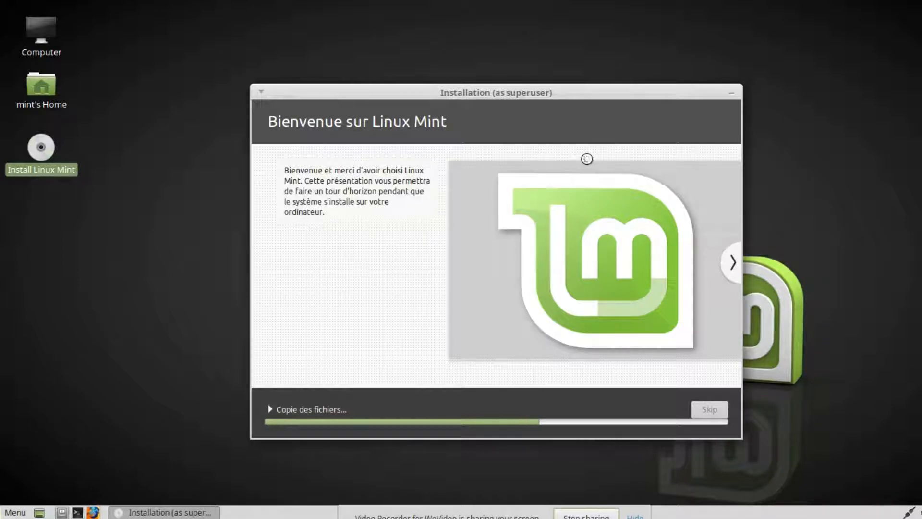
pyautogui.moveTo(441, 92); pyautogui.dragTo(439, 88)
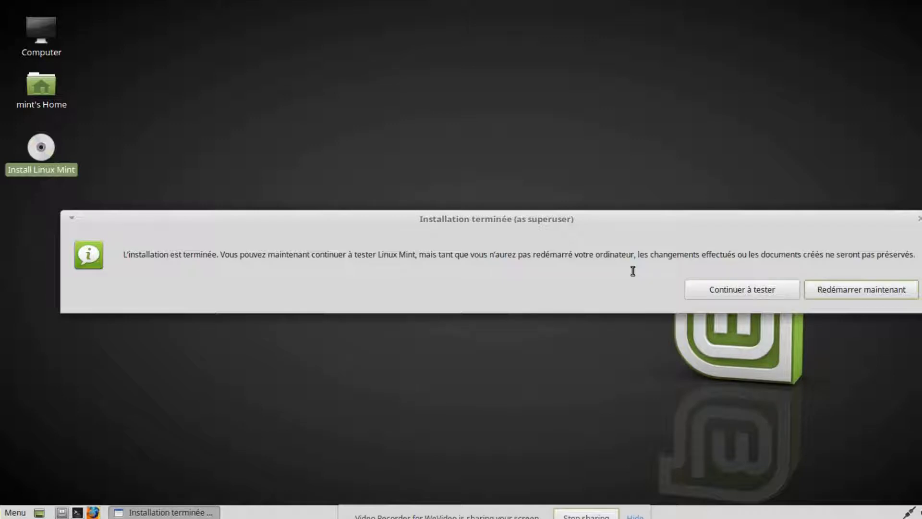
# - Restart the computer after the installation and log in to the new system with the account password
pyautogui.click(859, 290)
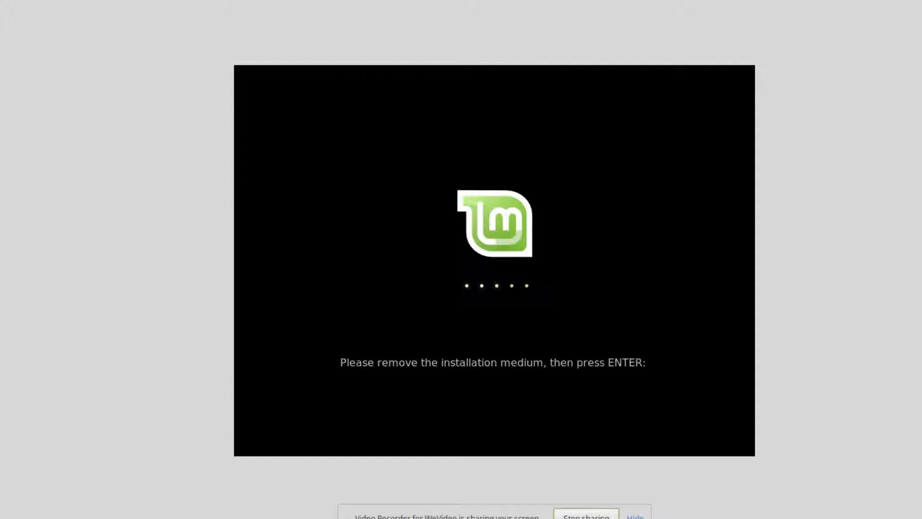
pyautogui.press('Return')
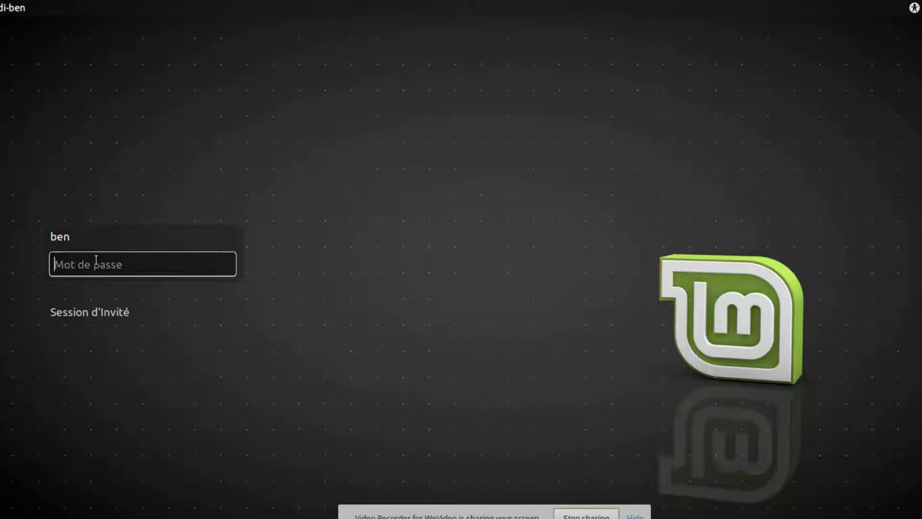
pyautogui.write('•••••••••')
pyautogui.press('Return')
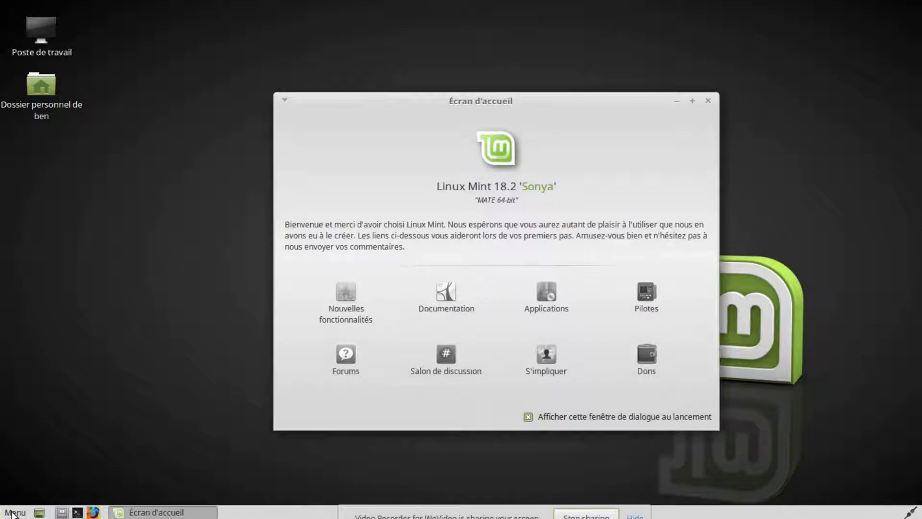
# - Close the Linux Mint welcome screen
pyautogui.press('super')
pyautogui.click(636, 344)
pyautogui.click(707, 100)
# - Open Firefox to view the Linux Mint start page, and close the browser
pyautogui.click(93, 511)
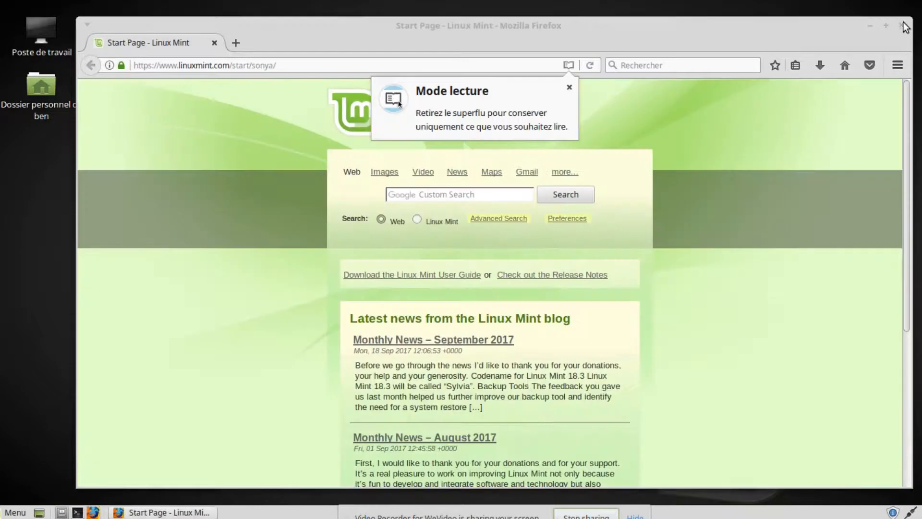
pyautogui.click(903, 20)
# - Open the software manager (Gestionnaire de logiciels), authenticating with the administrator password
pyautogui.click(12, 511)
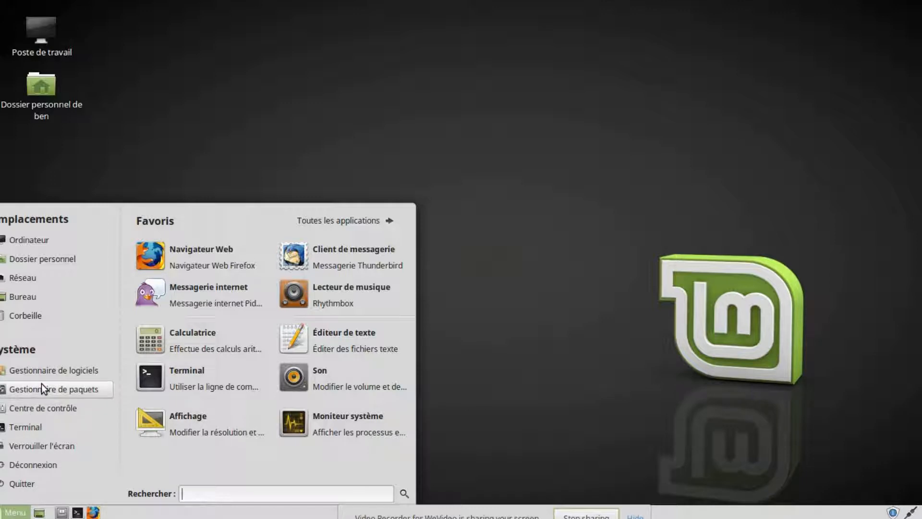
pyautogui.click(48, 371)
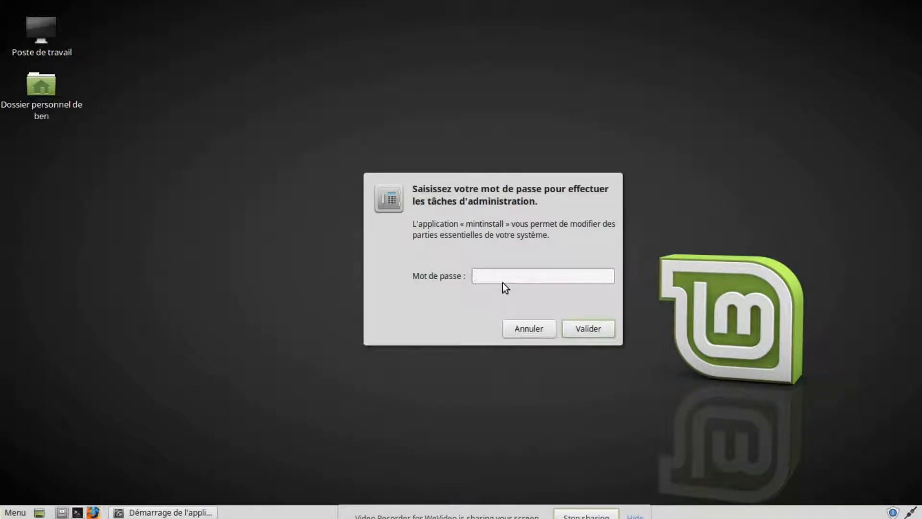
pyautogui.write('************')
pyautogui.press('Return')
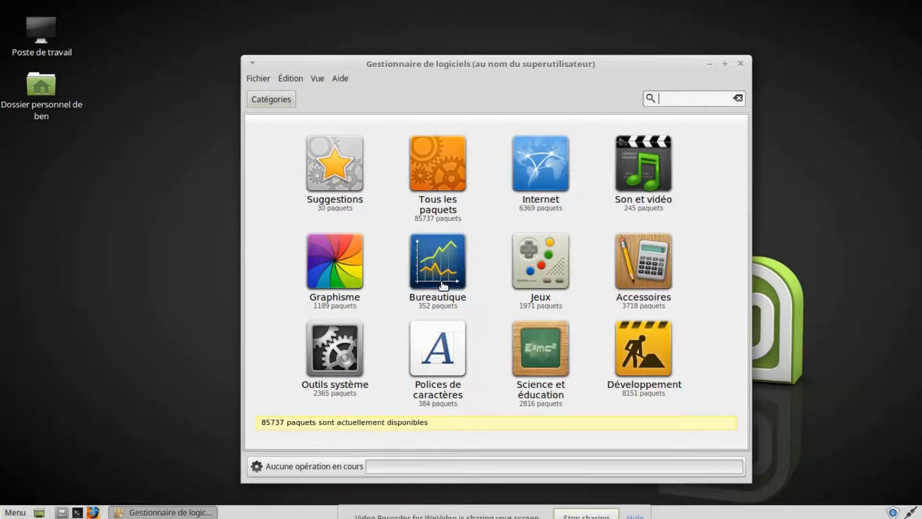
# - Look through the Jeux category of the software manager and return to the category overview
pyautogui.click(537, 255)
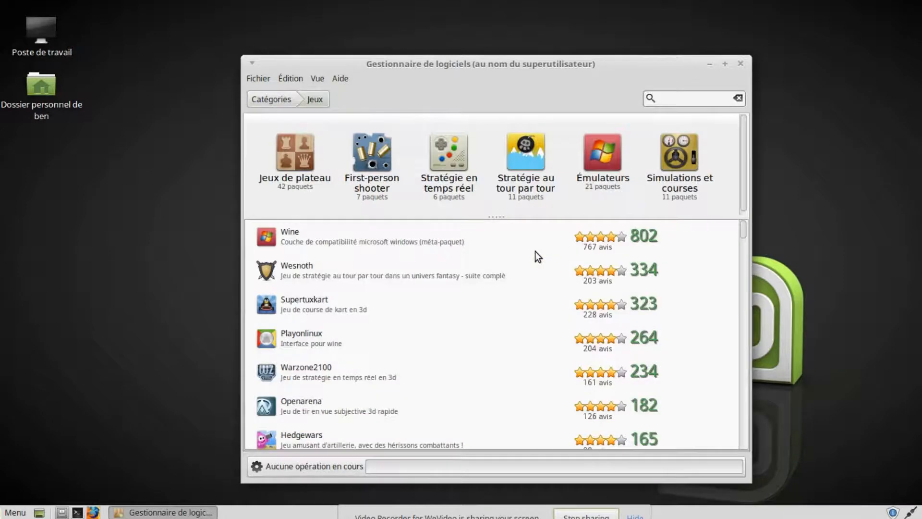
pyautogui.click(275, 105)
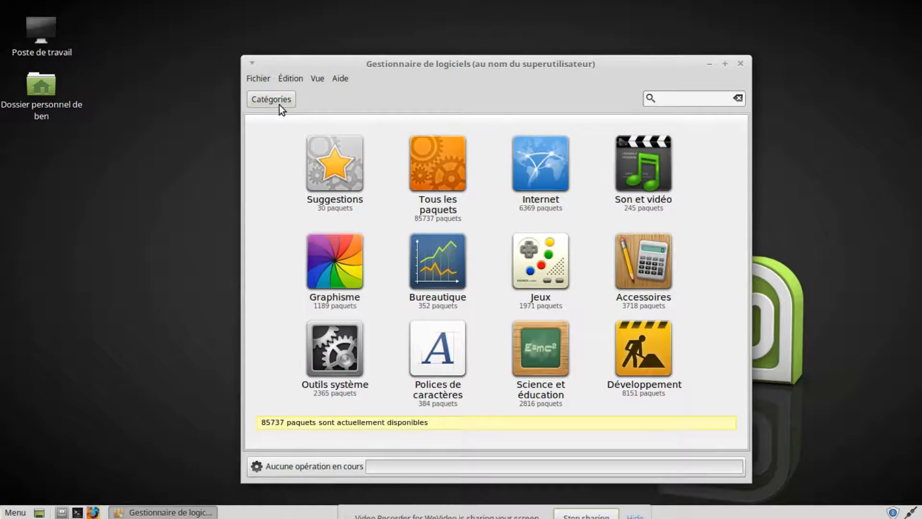